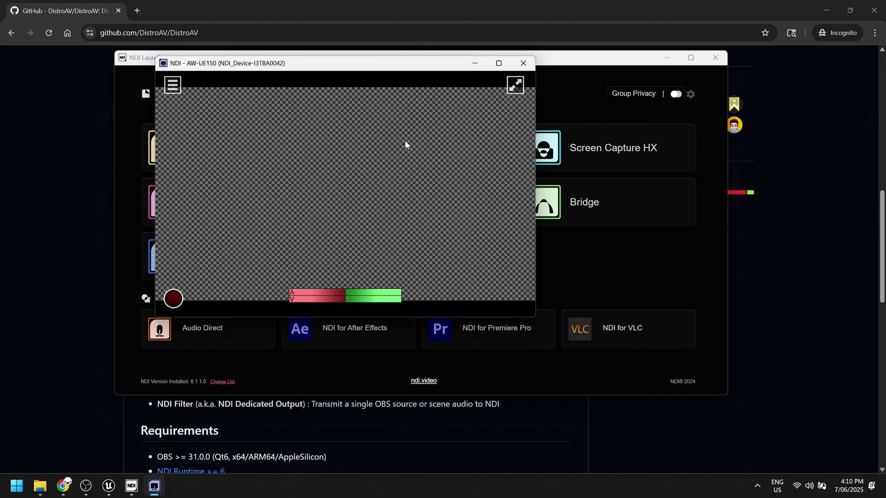
Review the NDI sources offered in the Studio Monitor window for the AW-UE150 camera.
right_click(304, 138)
mouse_move(340, 147)
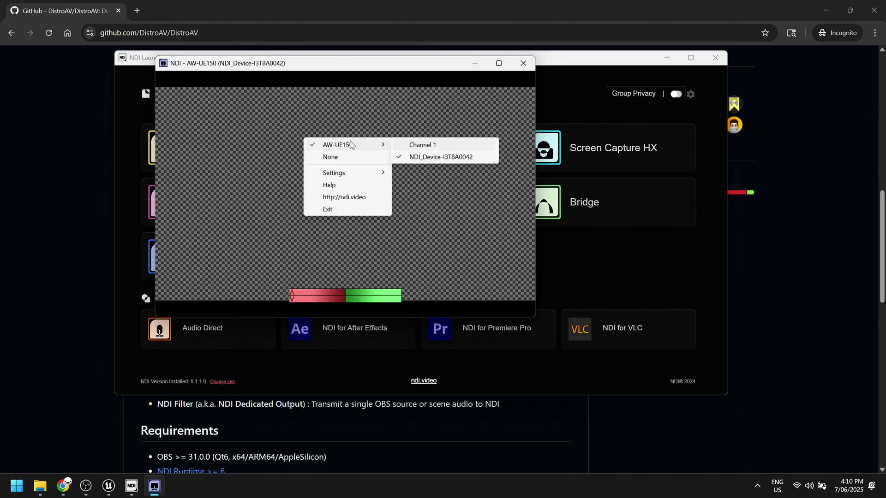
click(389, 90)
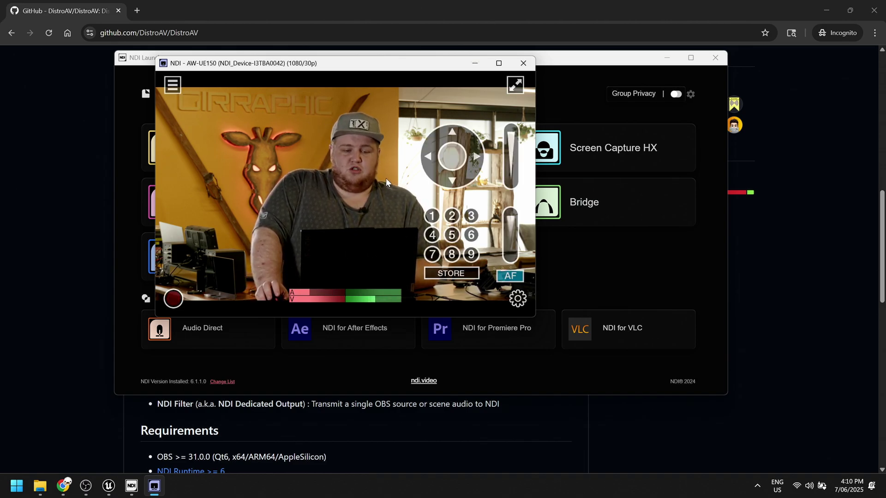
Switch to the browser and look through the DistroAV GitHub page, including its README and releases.
click(543, 4)
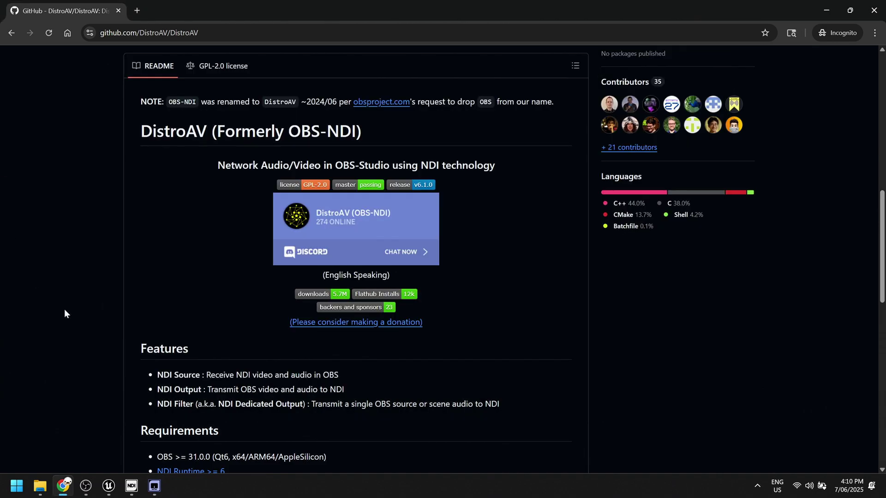
scroll(241, 255, up, 12)
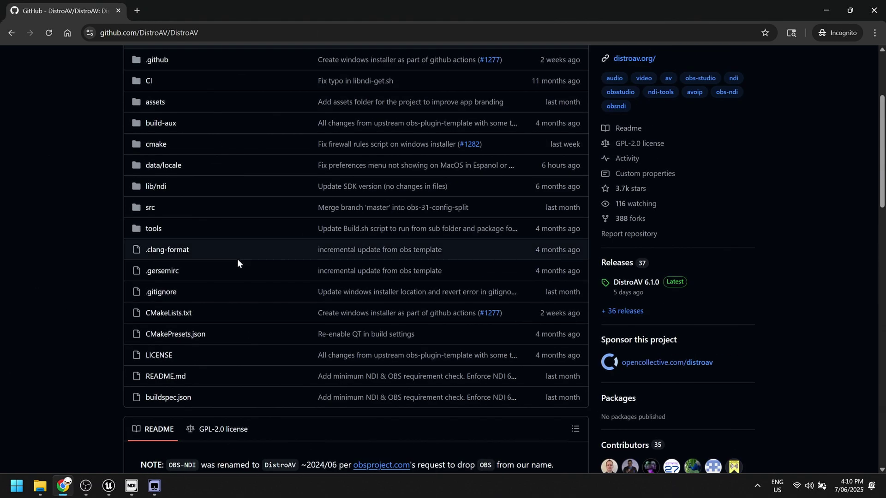
scroll(308, 252, down, 11)
scroll(304, 254, down, 1)
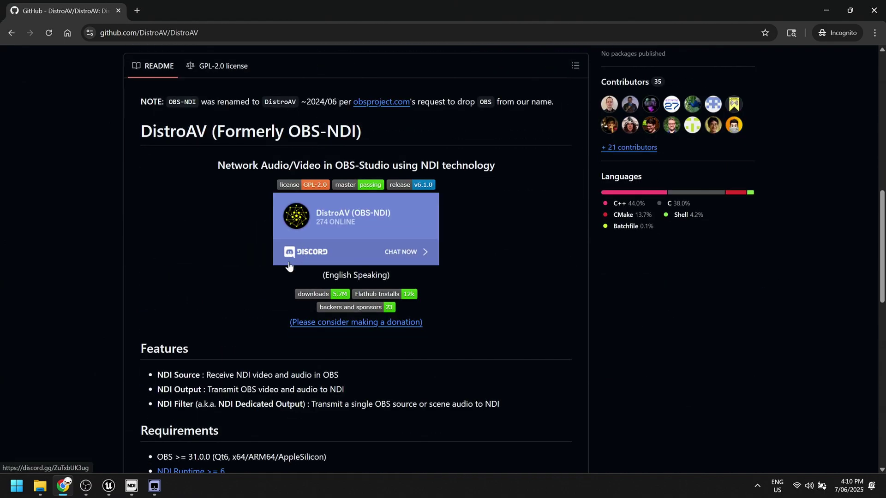
scroll(270, 192, up, 11)
scroll(271, 190, down, 6)
scroll(252, 194, down, 10)
scroll(249, 193, up, 7)
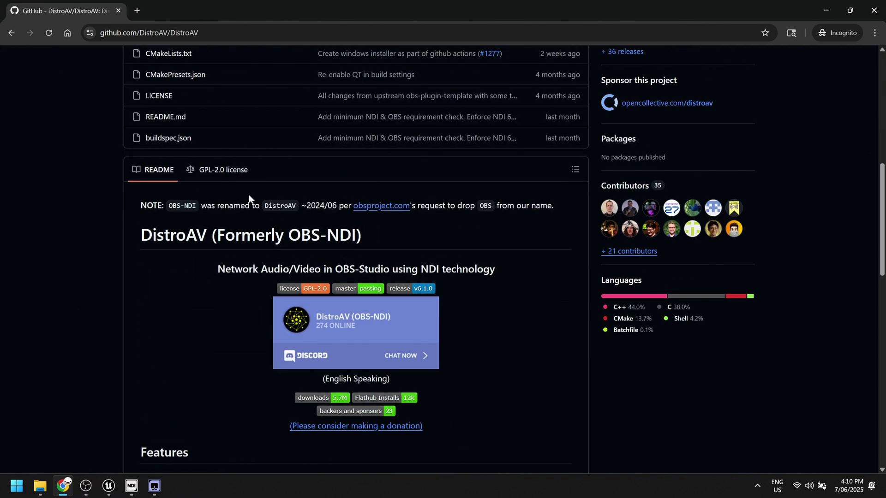
Switch to OBS and remove the existing NDI Source from the scene.
click(131, 486)
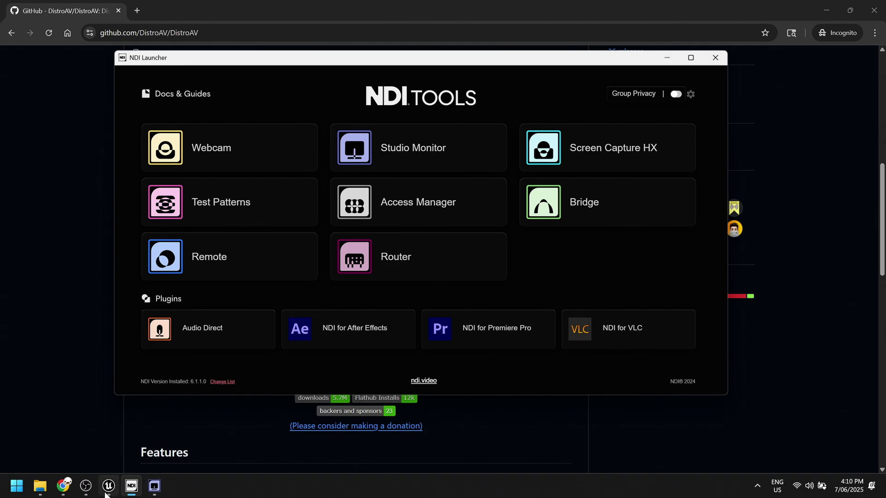
click(86, 486)
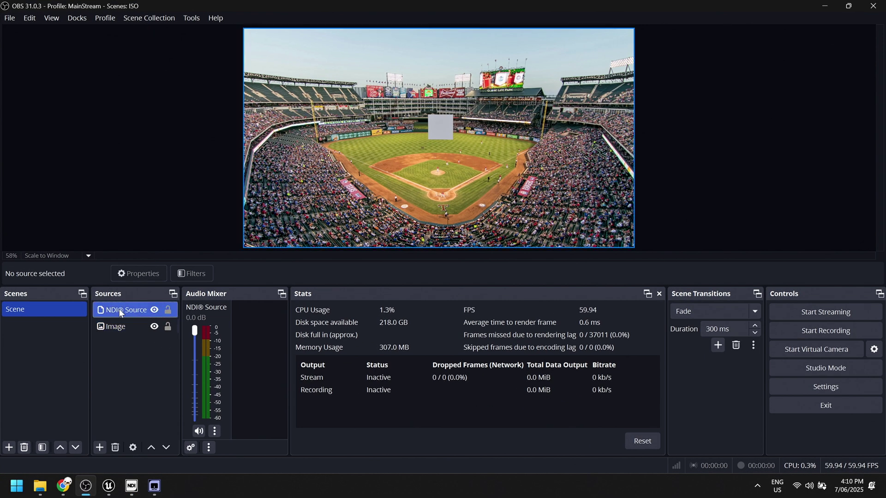
click(119, 309)
key(Delete)
click(482, 249)
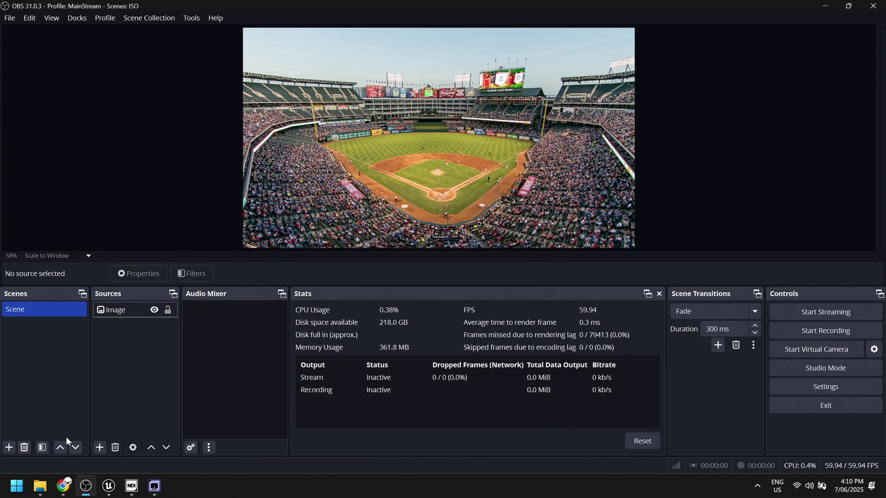
Check that NDI Source is among the source types that can be added, without adding one.
click(100, 447)
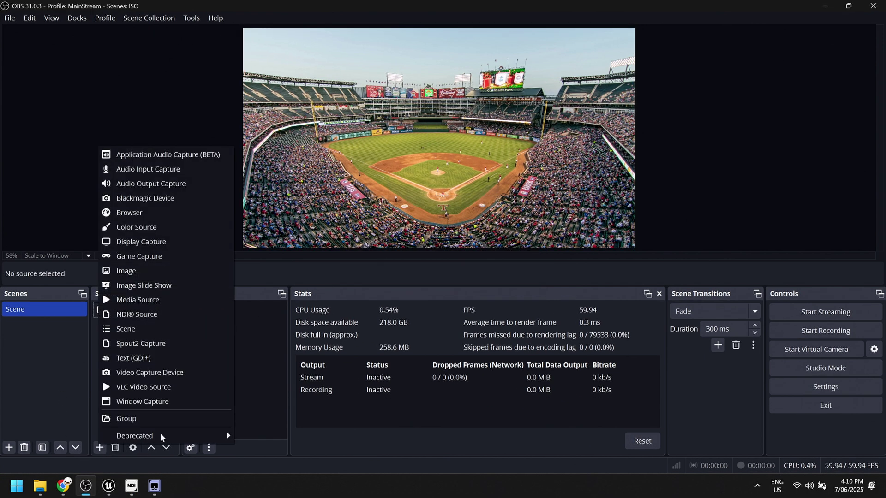
click(146, 315)
click(504, 303)
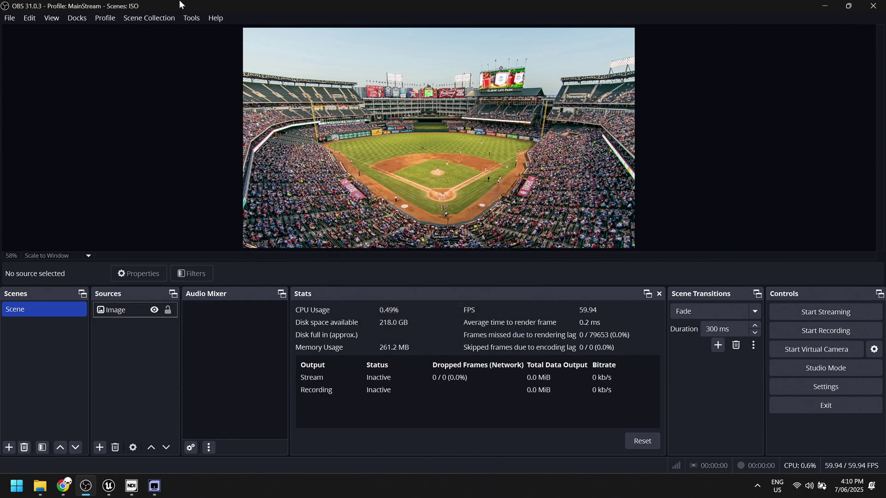
Examine the main output, preview output and tally options in the DistroAV NDI settings, leaving them unchanged.
click(171, 18)
mouse_move(198, 16)
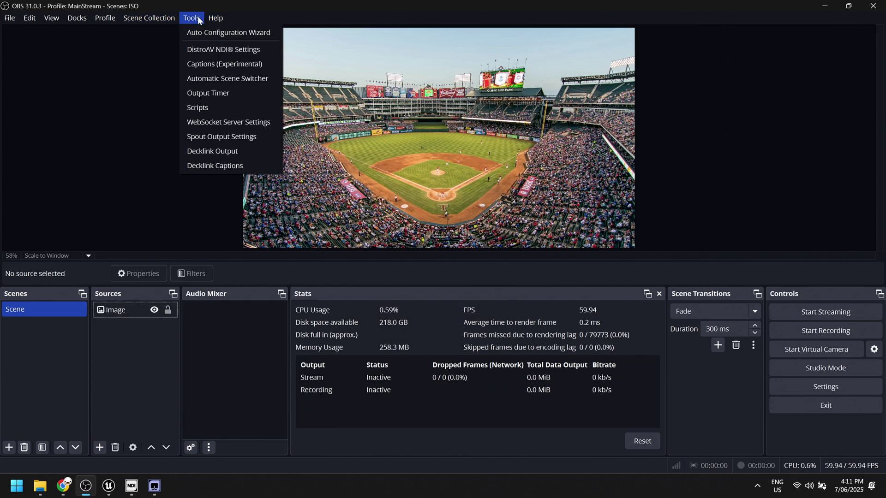
click(203, 50)
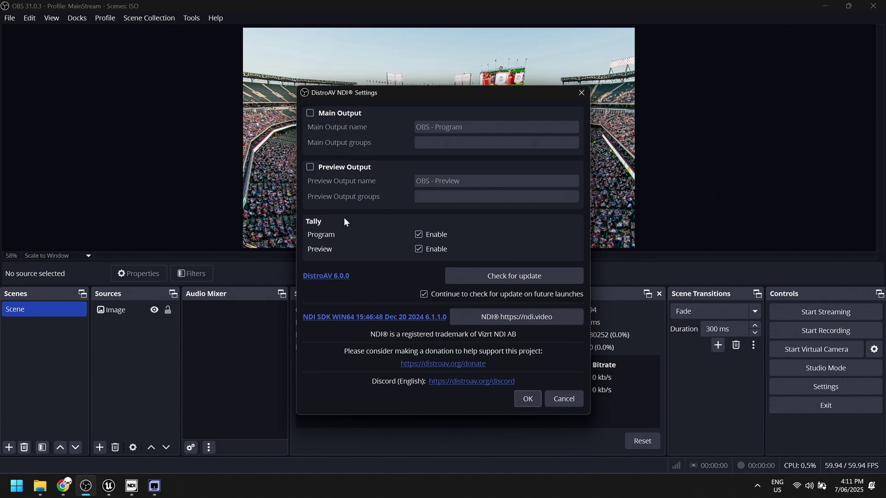
click(563, 398)
Examine the effect filters available for the Image source, such as Dedicated NDI output, without adding one.
click(119, 310)
right_click(119, 310)
click(143, 336)
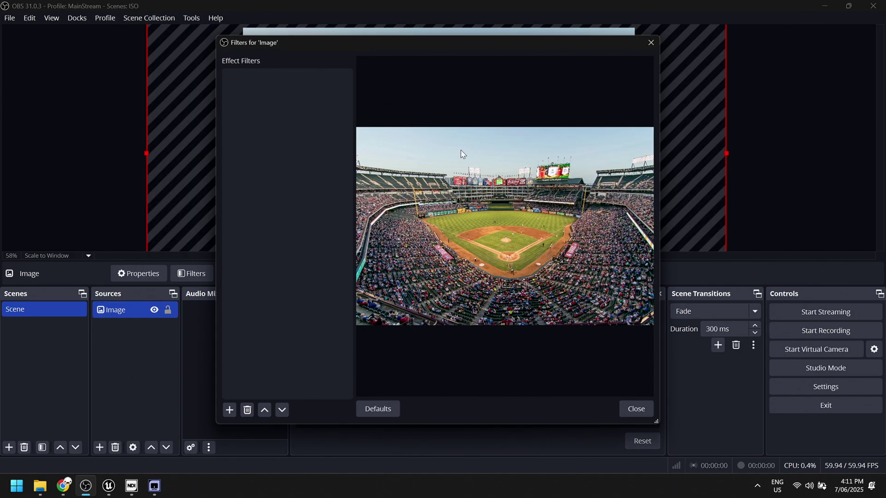
click(228, 411)
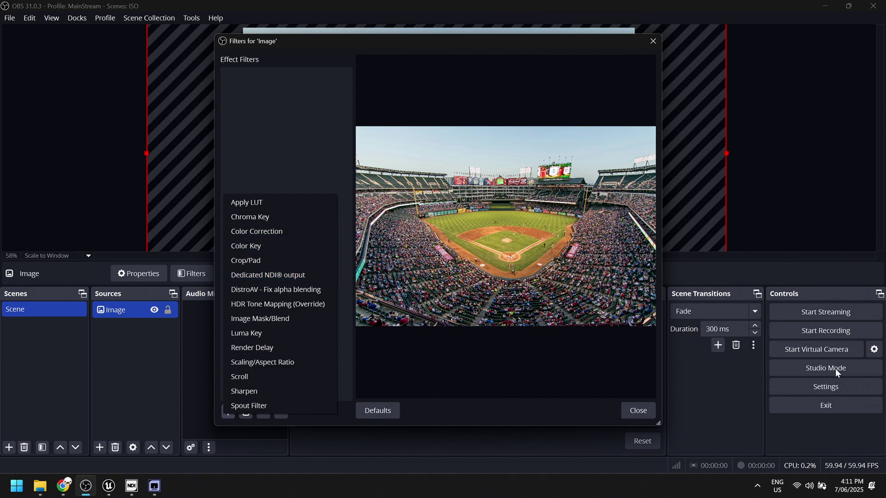
click(639, 414)
click(639, 414)
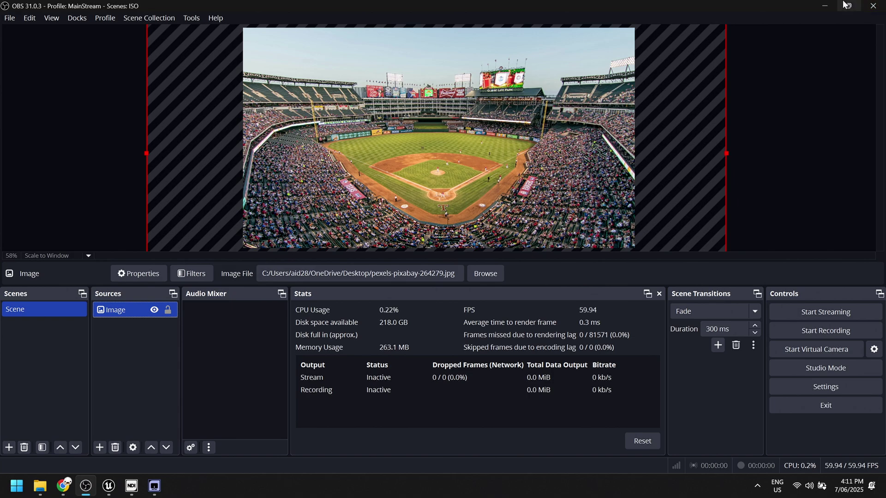
Switch to the Unreal Editor and search its plugins for NDI to check the NDI Media plugin.
click(825, 5)
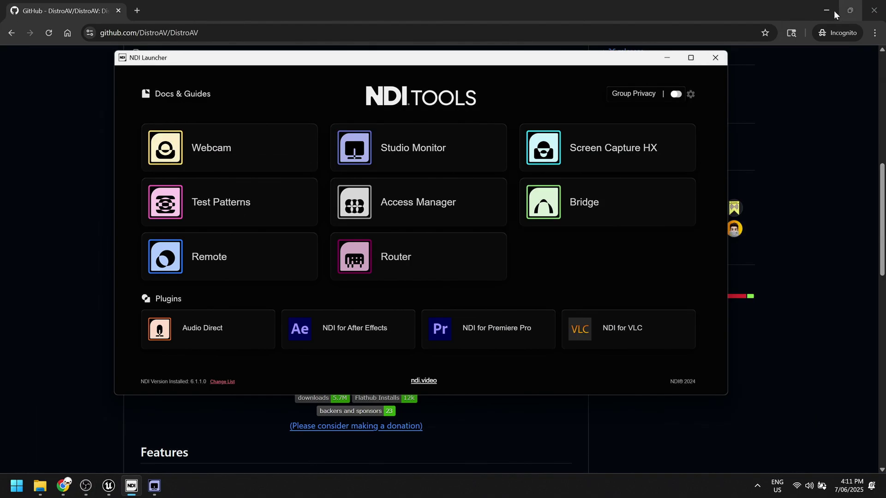
click(102, 487)
right_drag(310, 183, 342, 184)
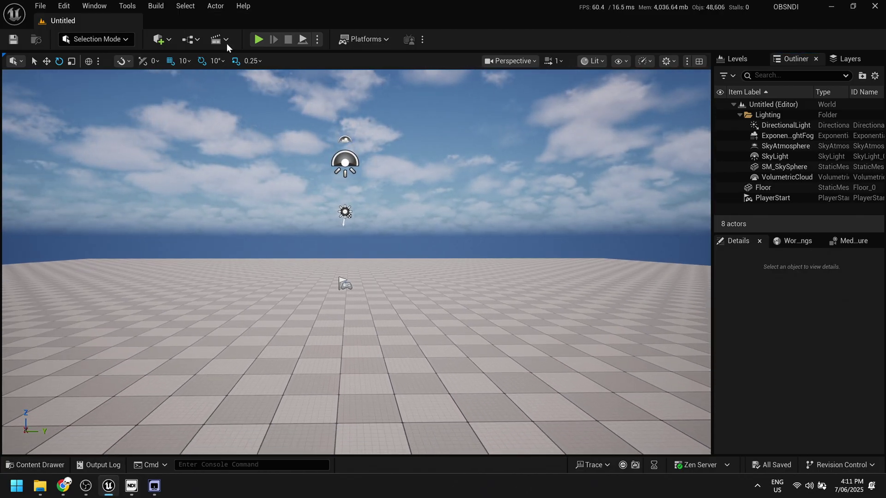
click(64, 6)
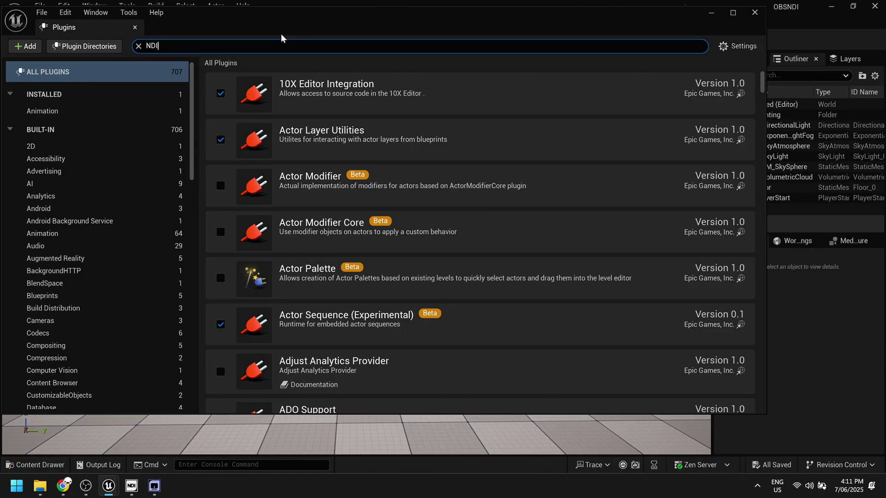
scroll(269, 355, down, 3)
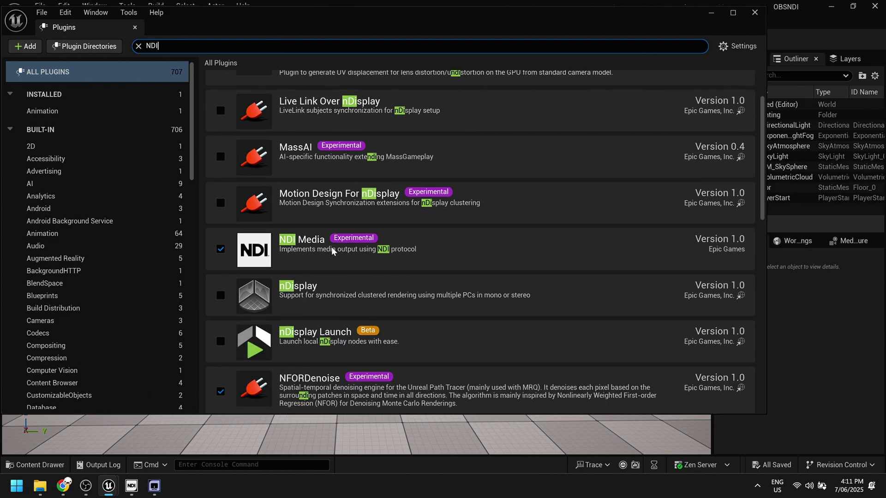
Search the plugins for Media to check the Media IO Framework and related plugins, and close the plugin browser.
text(Media)
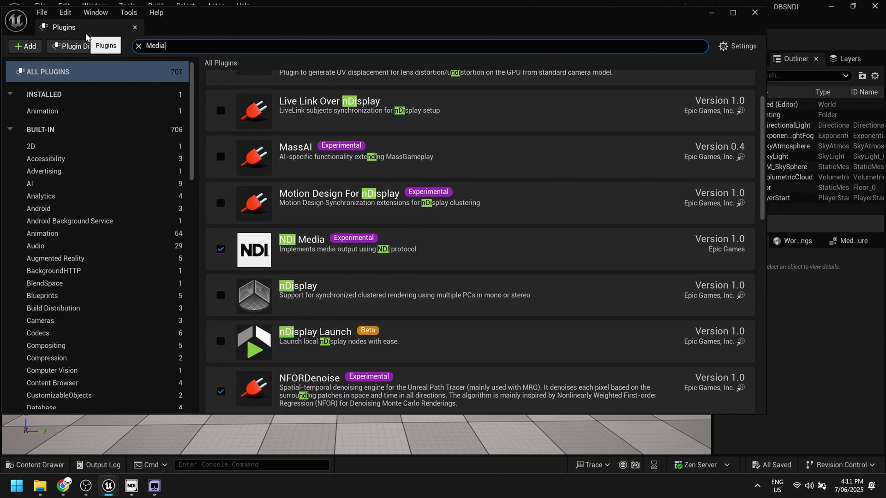
scroll(216, 203, down, 4)
scroll(217, 205, down, 12)
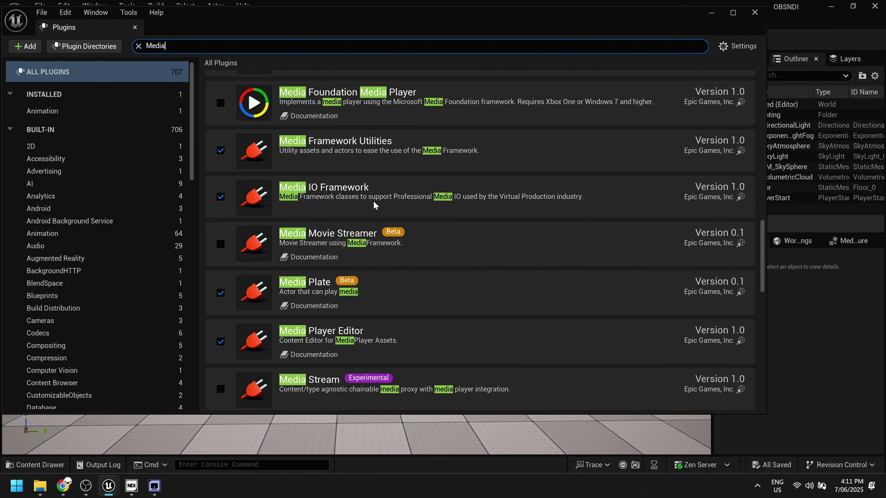
click(755, 13)
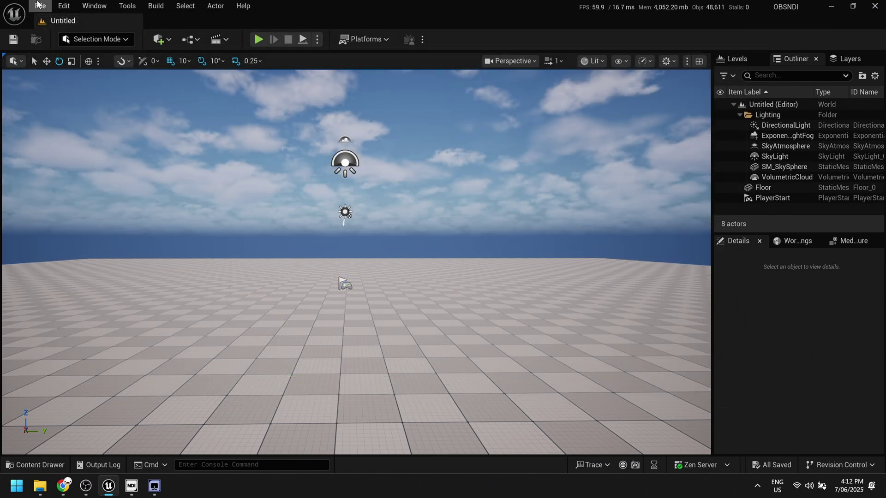
Create a new media profile of class MediaProfile named MP_NDI in the Content/Media folder.
click(421, 41)
click(458, 68)
click(319, 168)
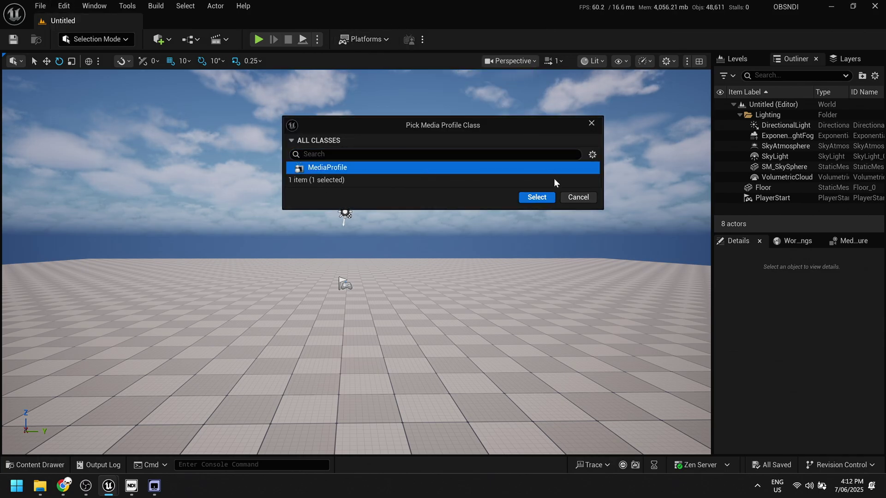
click(537, 197)
double_click(443, 147)
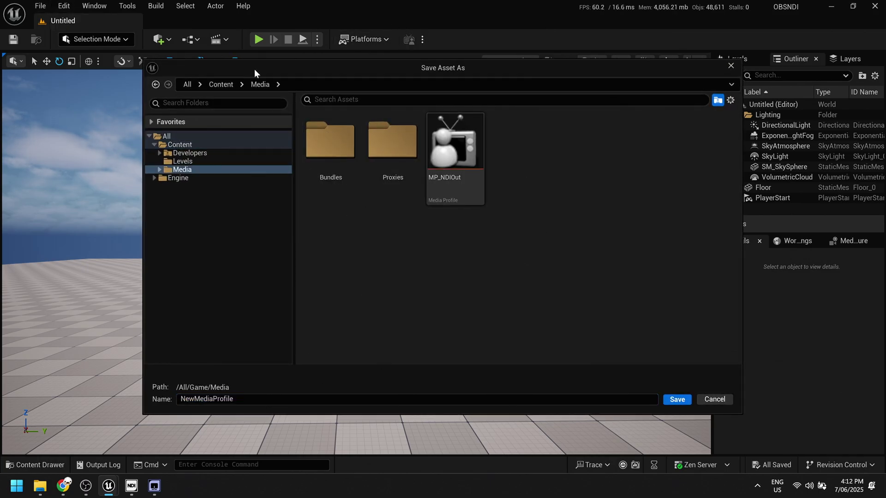
click(260, 398)
text(MP_NDI)
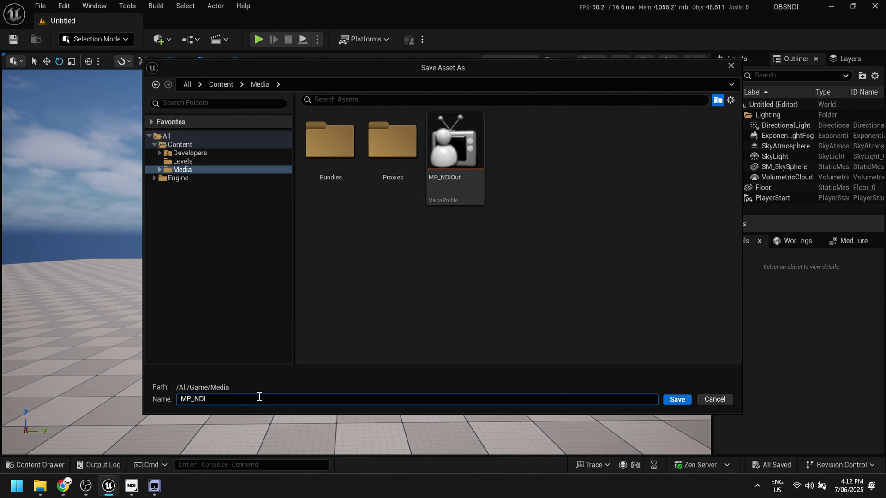
key(Return)
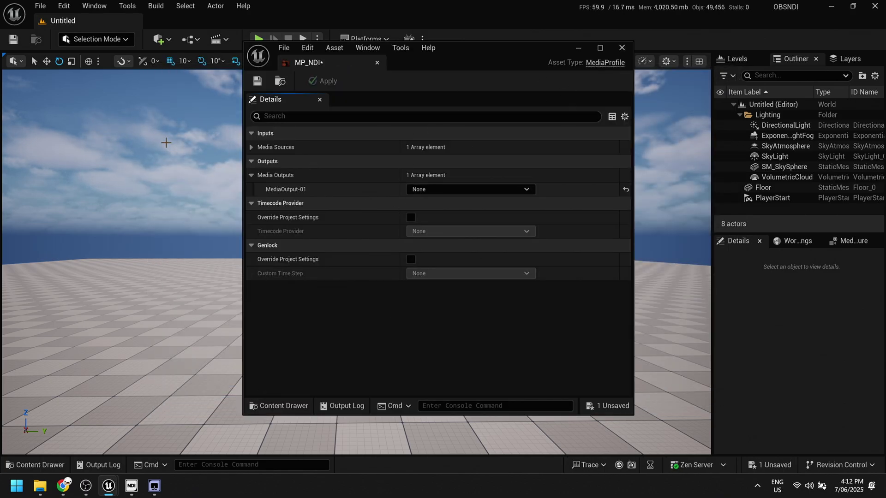
Maximize the MP_NDI profile editor and review the source types available for MediaSource-01, leaving it at None.
click(599, 47)
click(8, 106)
click(412, 121)
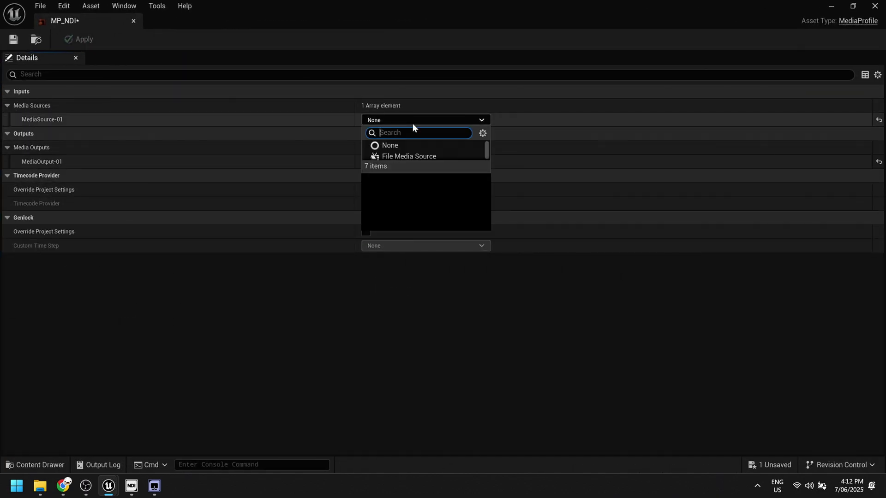
click(253, 297)
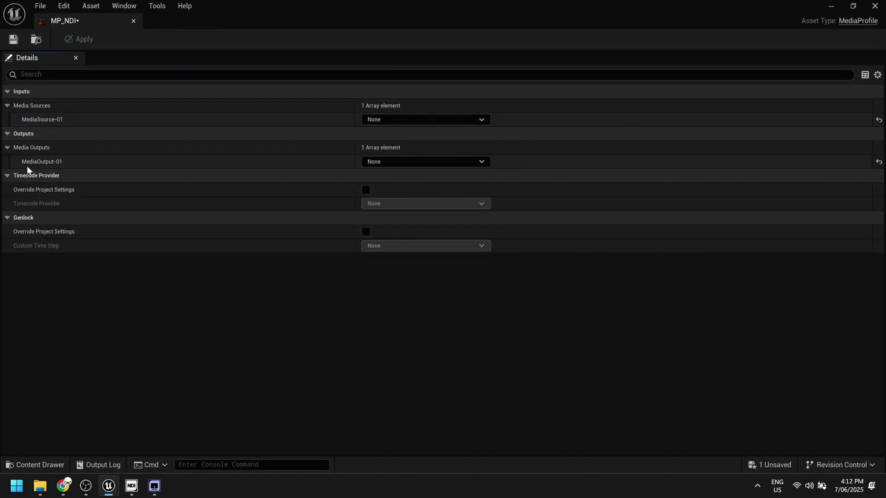
Set MediaOutput-01 to NDIMedia Output and name its source UE_Output.
click(392, 162)
click(396, 210)
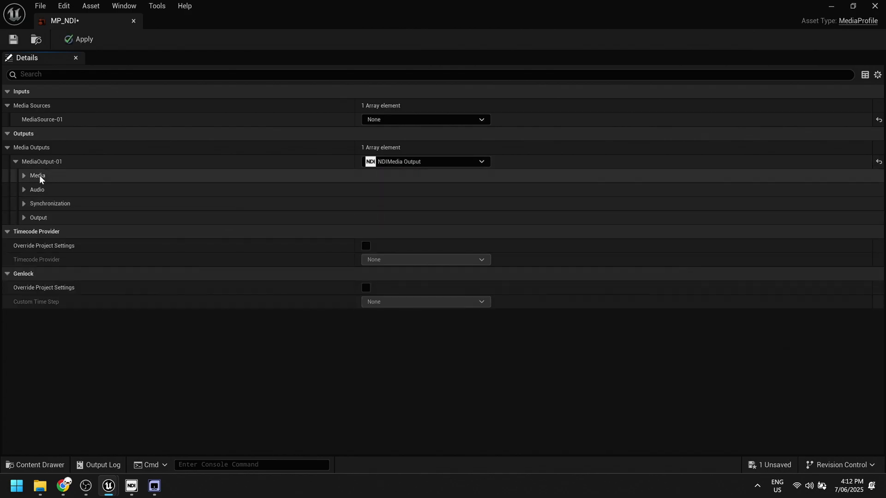
click(20, 174)
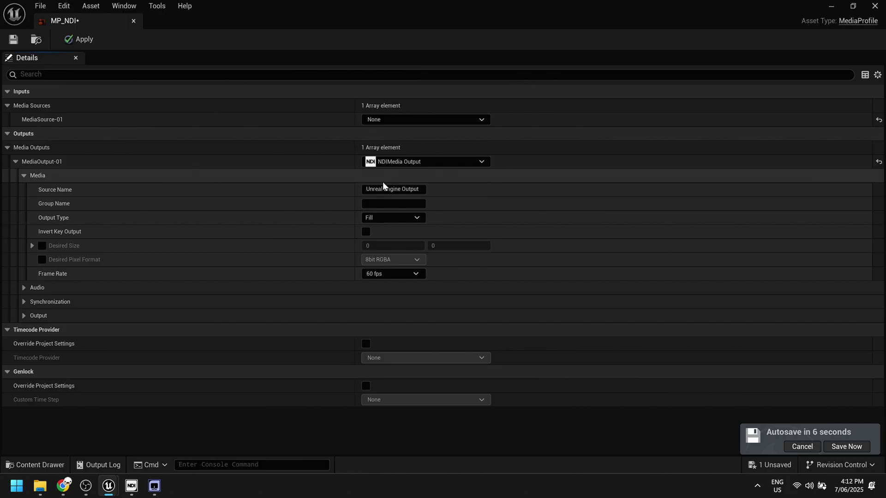
click(382, 190)
text(UYE)
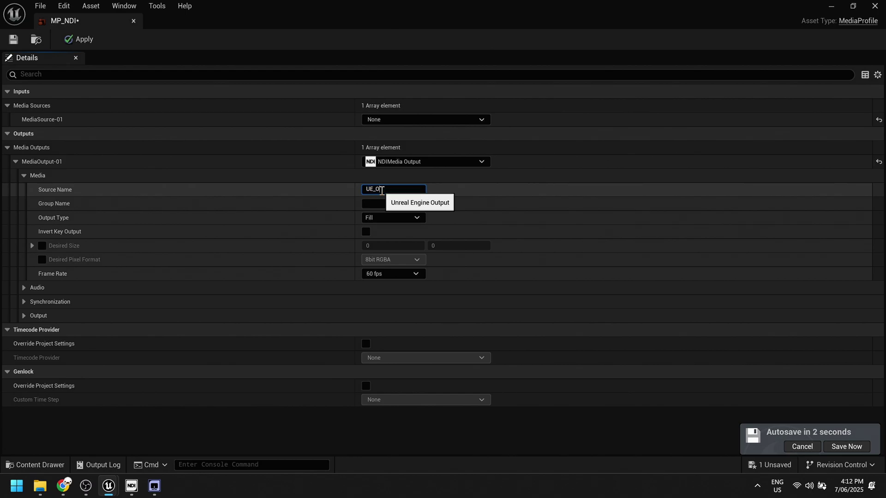
key(Return)
Examine the NDI output's Group Name field and Output Type options, keeping Fill as the type.
click(369, 203)
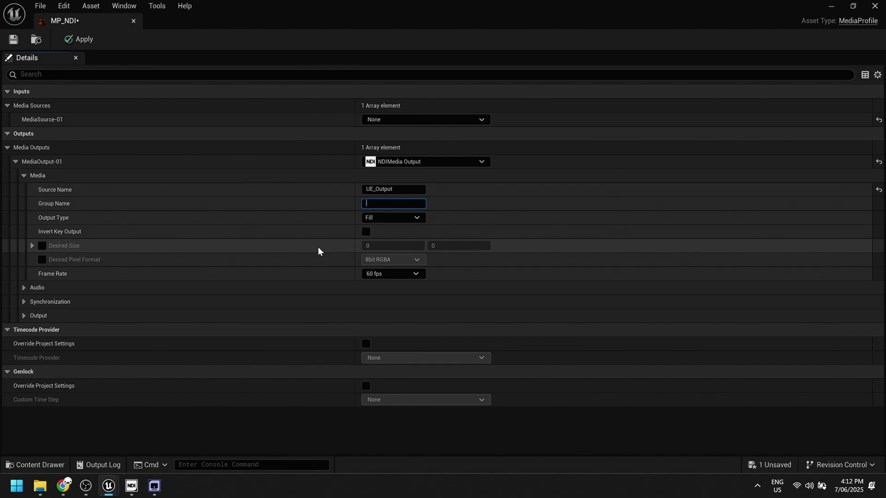
click(389, 217)
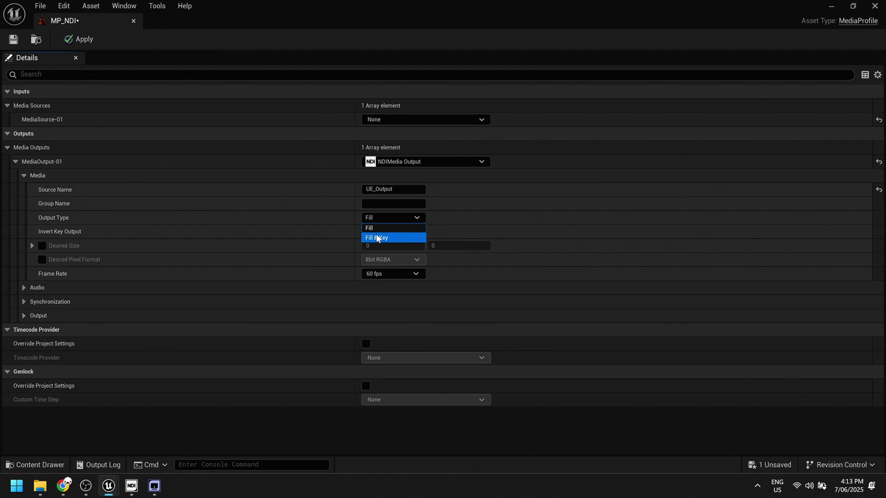
click(333, 231)
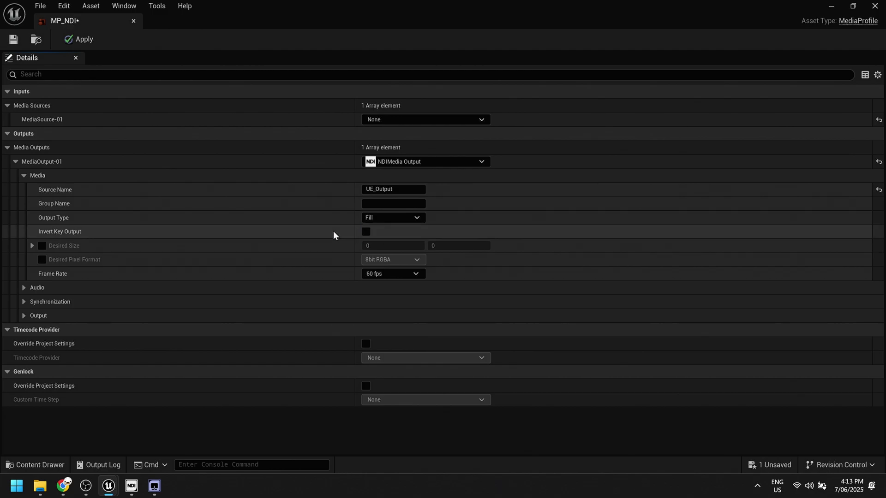
Enable the desired size override on the NDI output and set it to 1920 by 1080.
click(41, 245)
click(365, 245)
text(2)
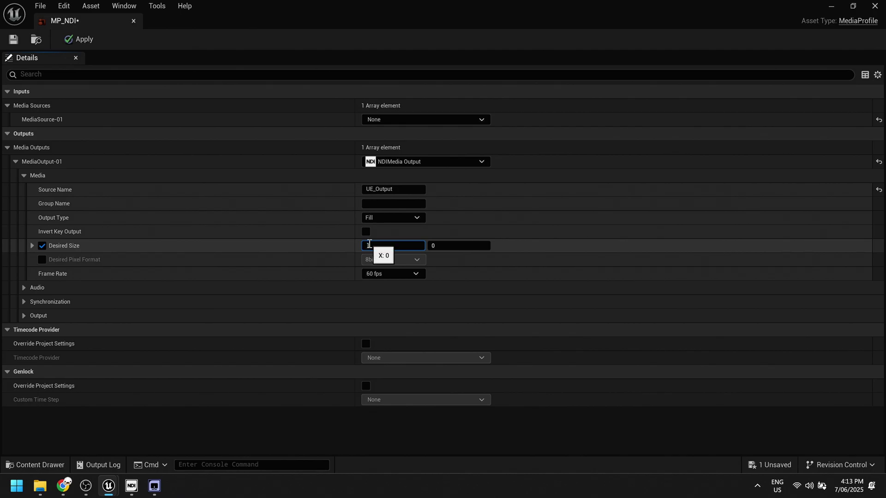
key(Tab)
text(10)
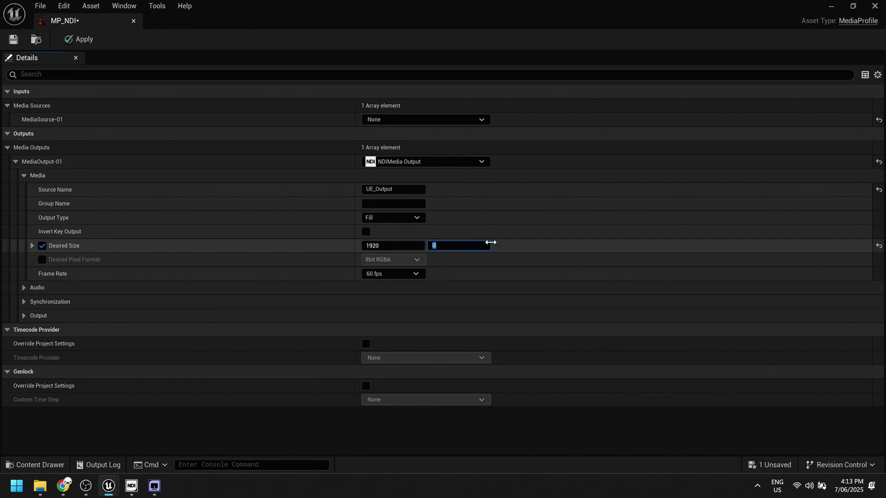
key(Return)
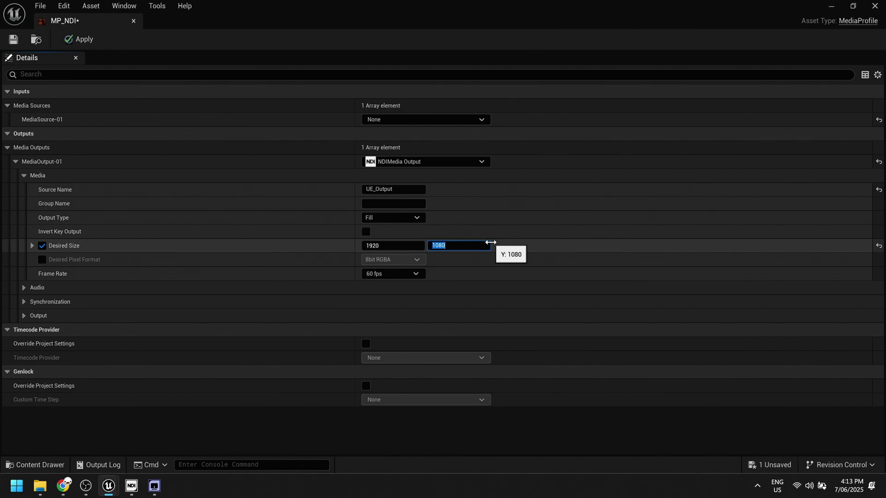
click(42, 262)
click(43, 260)
click(400, 260)
click(395, 270)
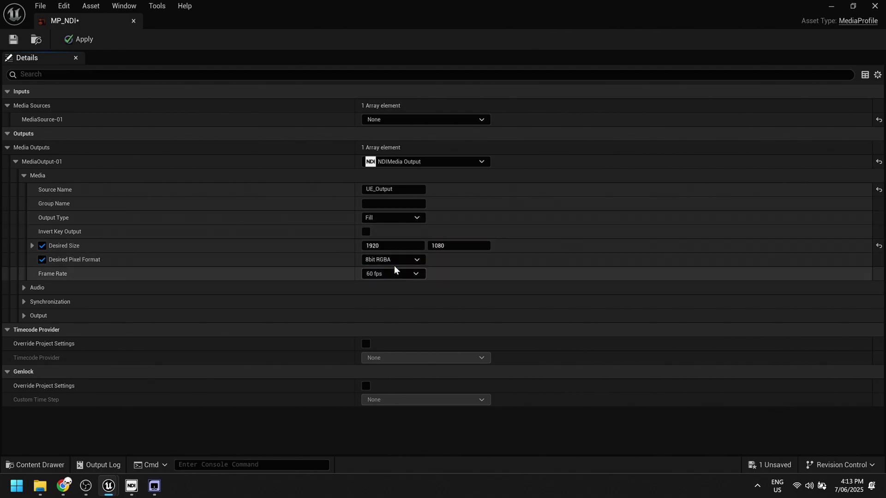
click(42, 259)
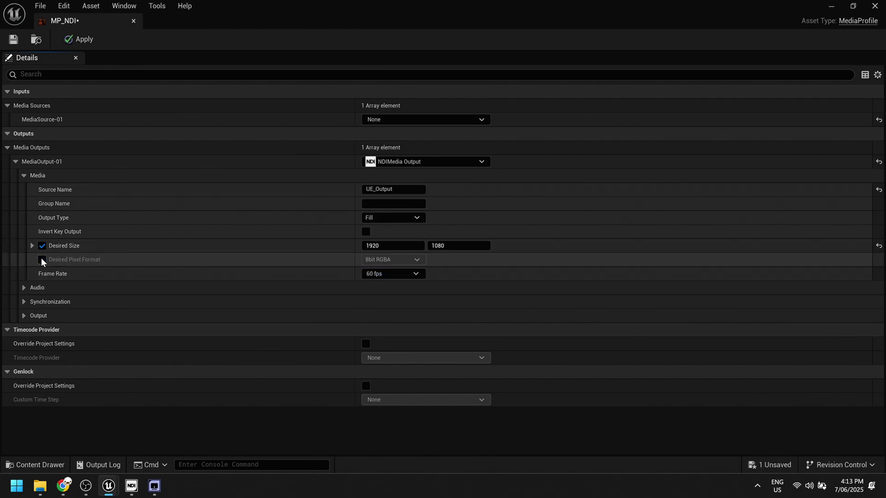
Set the NDI output's frame rate to 59.94 fps (NTSC/60) and review its Audio, Synchronization and Output settings.
click(402, 274)
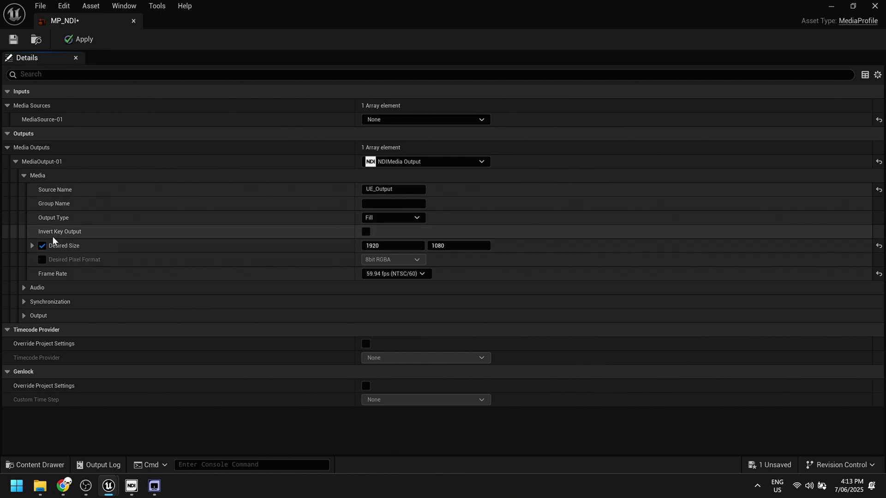
click(25, 287)
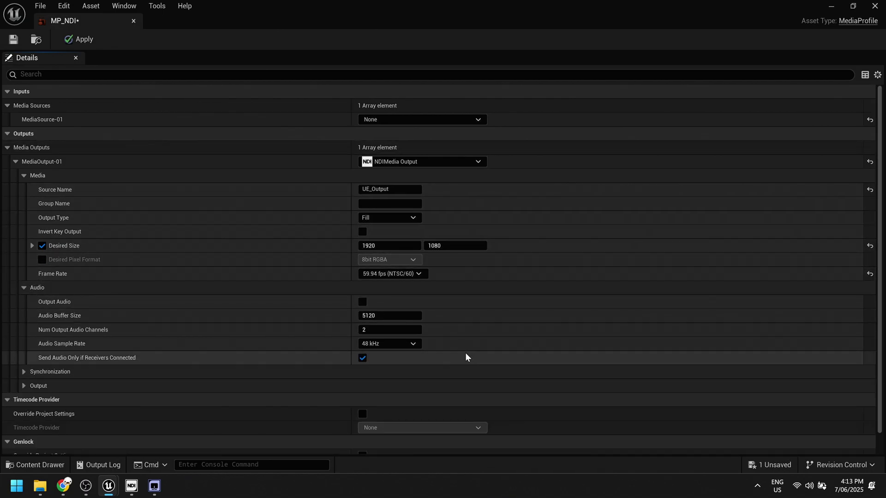
click(23, 288)
click(21, 303)
click(21, 303)
click(24, 315)
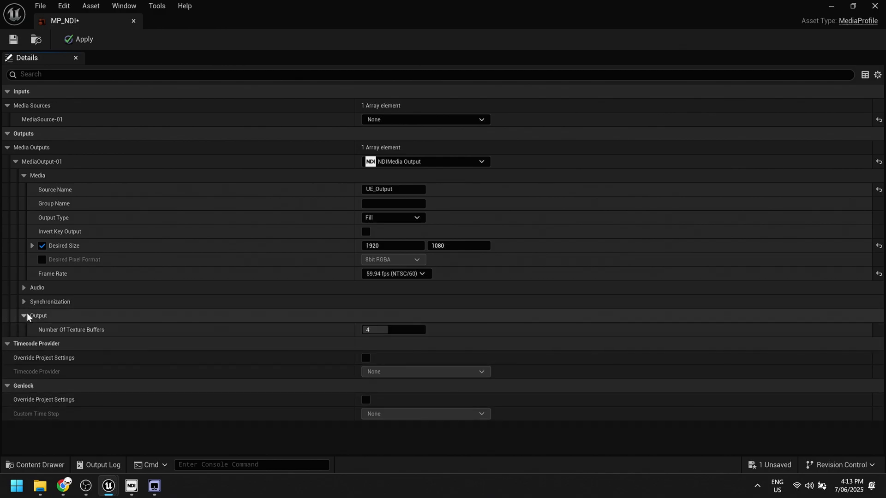
Override the project's genlock with a Genlocked Fixed Rate time step at 59.94 fps (NTSC/60), and save and close the profile.
click(364, 400)
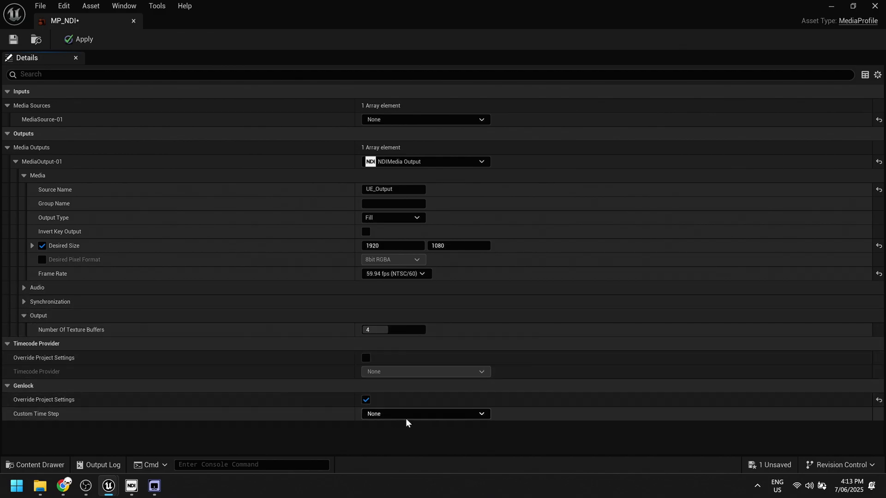
click(407, 414)
click(397, 388)
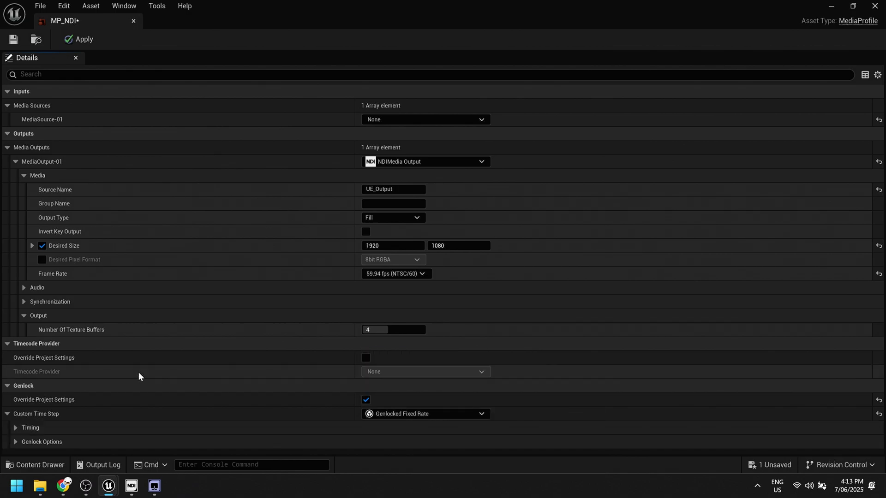
click(14, 424)
scroll(196, 427, down, 2)
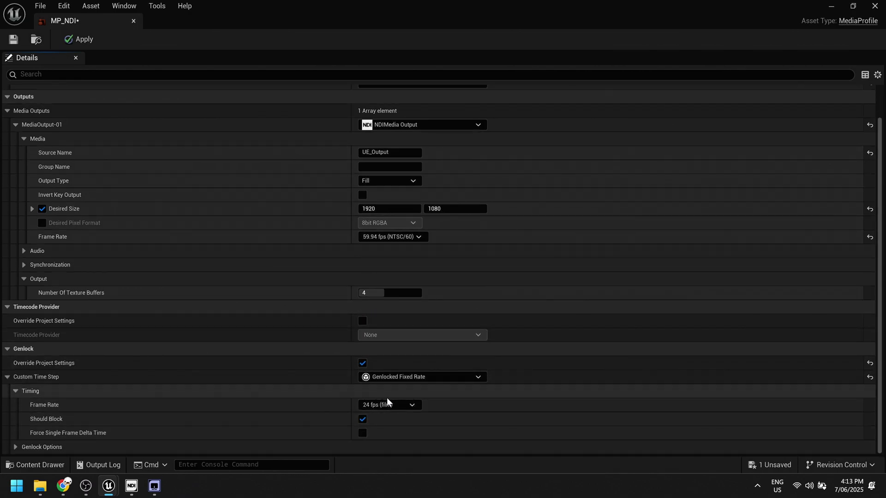
click(389, 404)
click(399, 375)
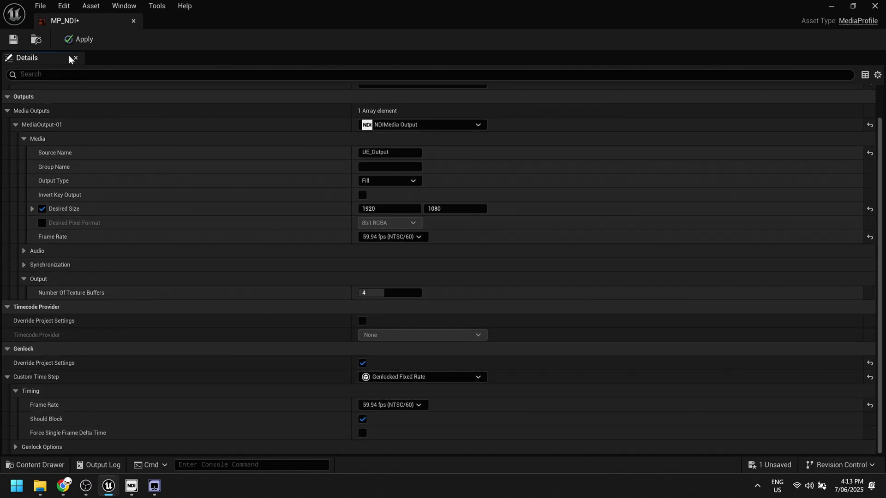
click(13, 39)
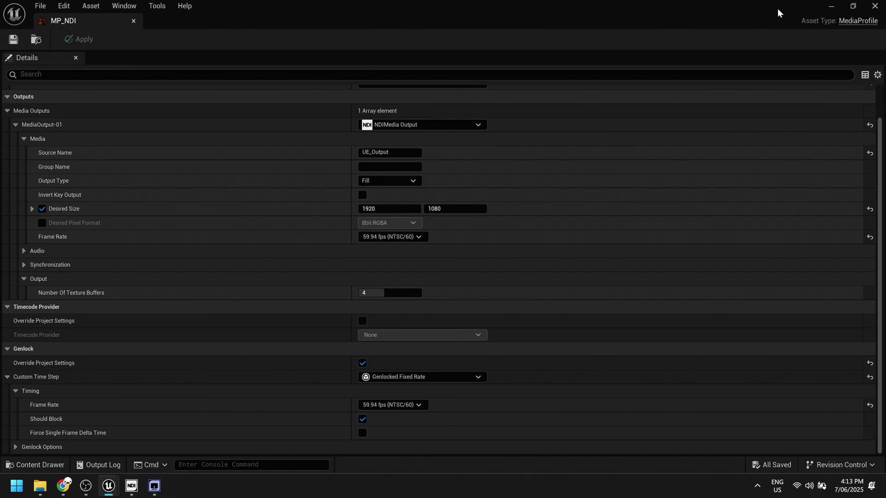
click(875, 5)
Assign MediaOutput-01 as the current viewport's media output and start the media capture.
click(853, 241)
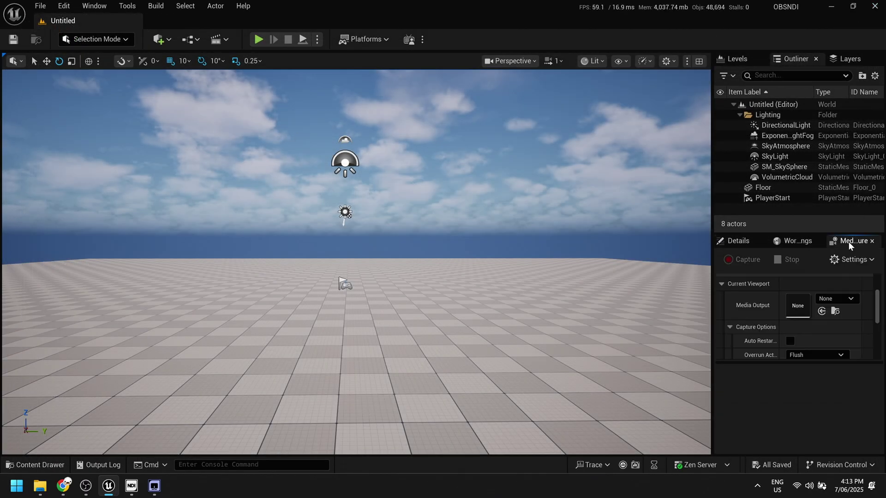
click(843, 300)
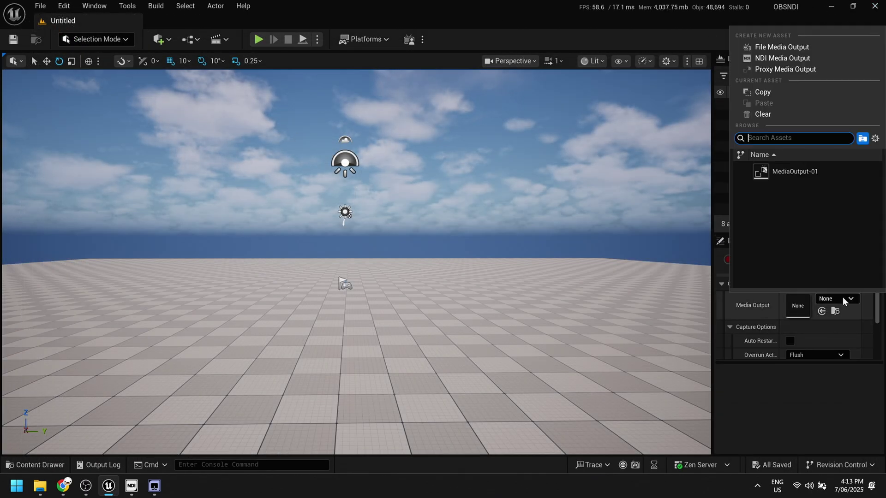
click(774, 171)
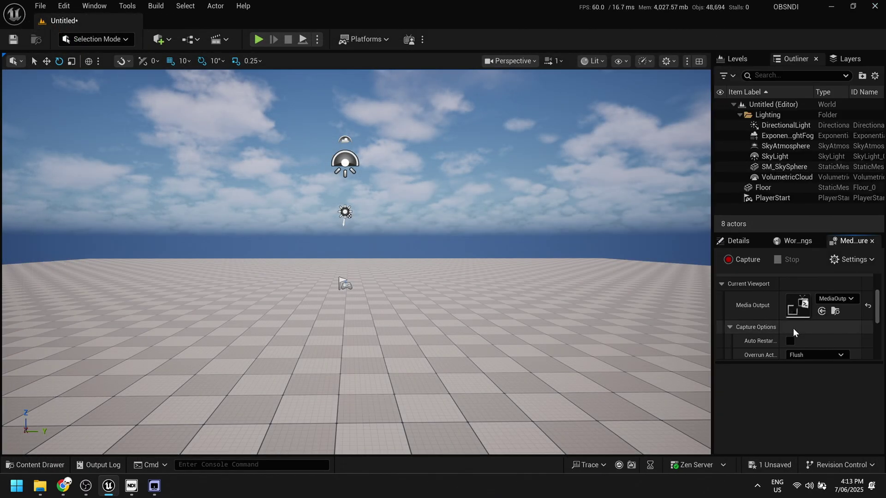
click(729, 261)
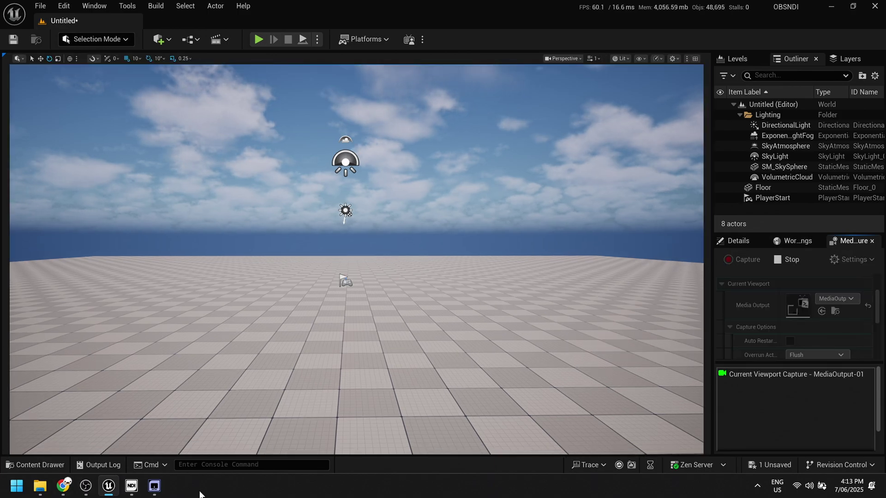
Switch to the NDI monitor window and select this computer's UE_Output as its source.
click(154, 485)
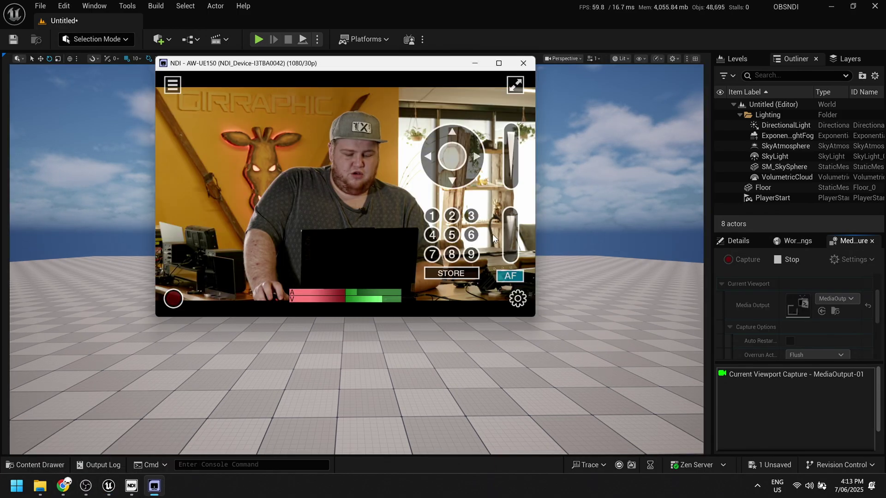
right_click(283, 145)
mouse_move(321, 157)
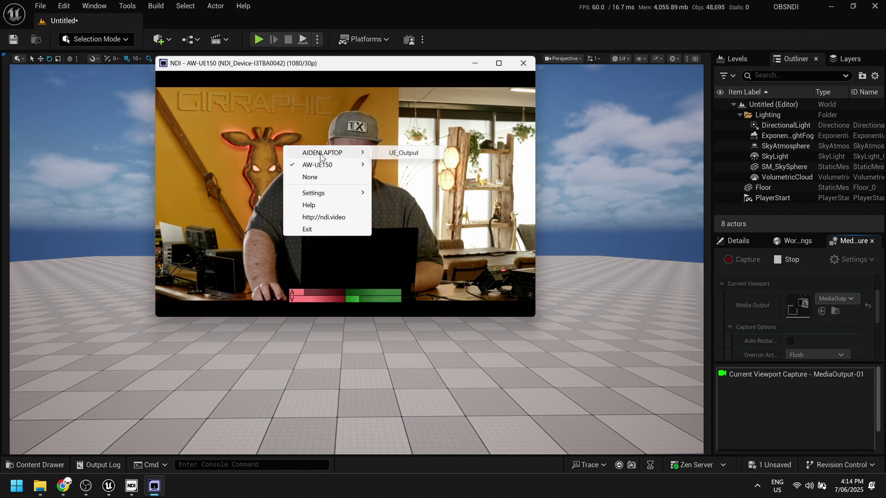
click(401, 153)
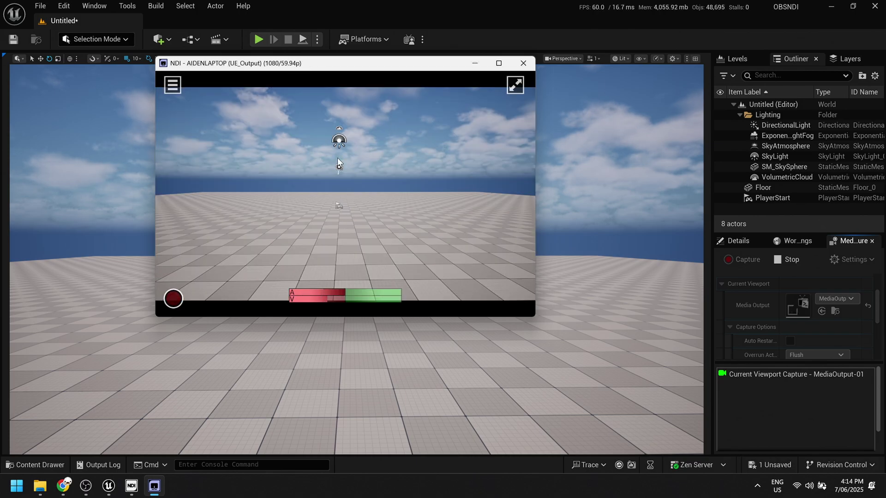